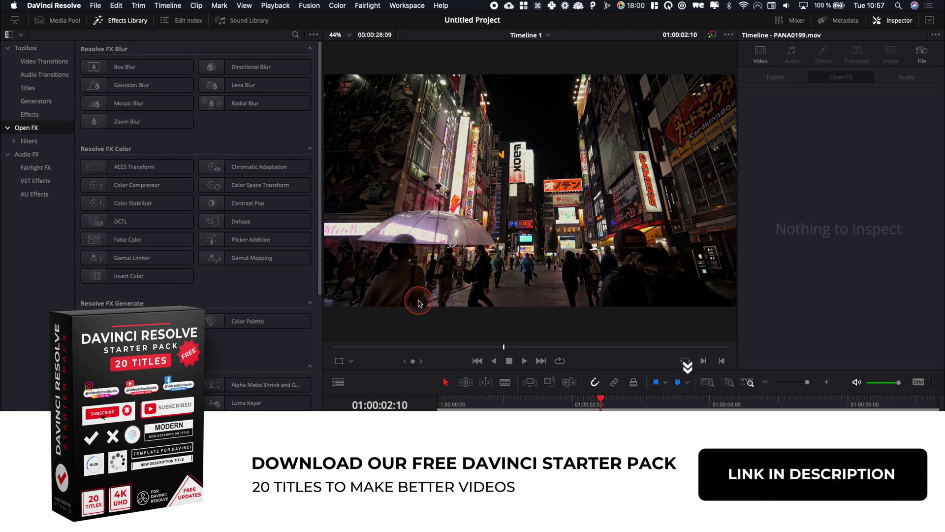
# Play PANA0199.mov from its start and stop on frame 01:00:03:00
pyautogui.click(440, 401)
pyautogui.press('space')
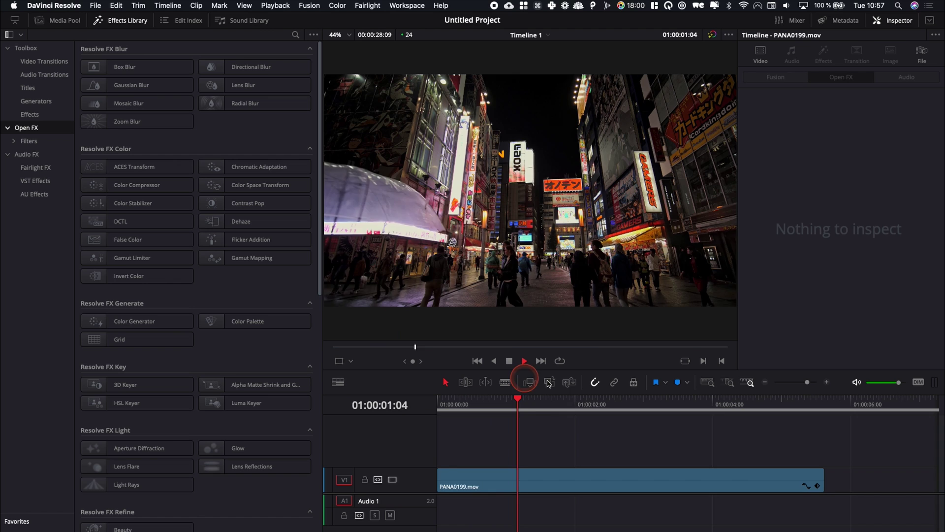
pyautogui.press('space')
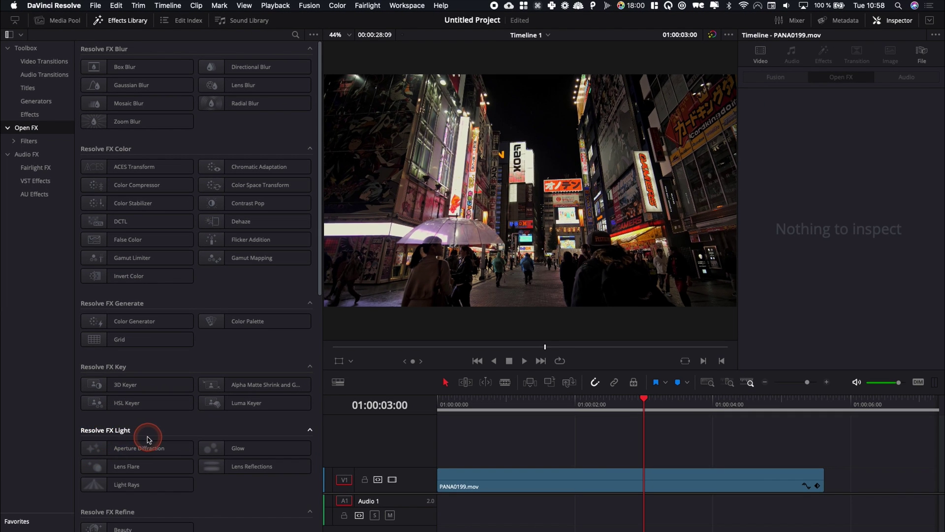
# Drop Resolve FX Light's Aperture Diffraction onto the PANA0199.mov clip on Timeline 1
pyautogui.moveTo(121, 450); pyautogui.dragTo(501, 488)
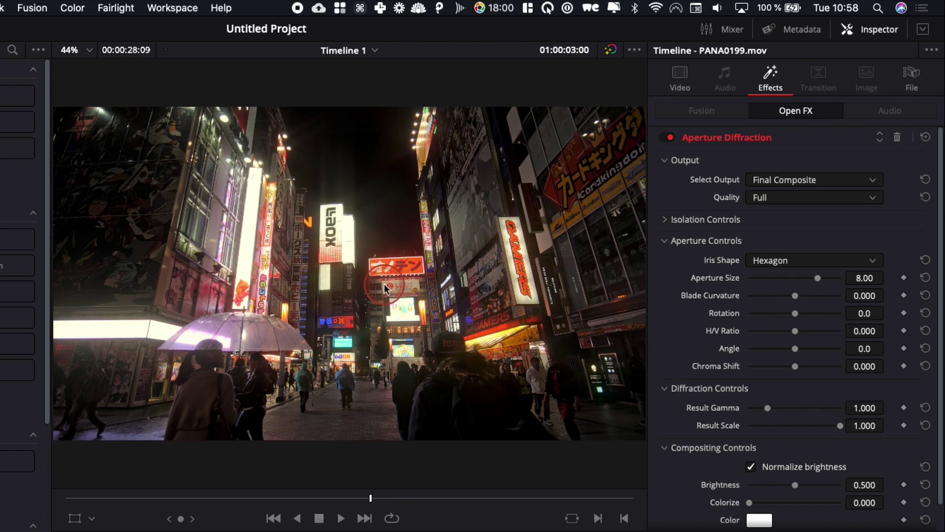
pyautogui.click(777, 182)
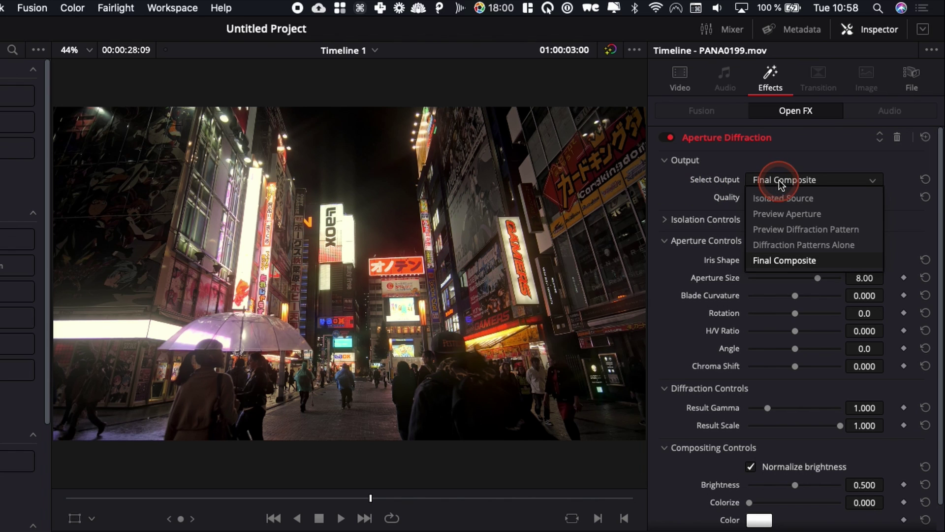
pyautogui.click(783, 245)
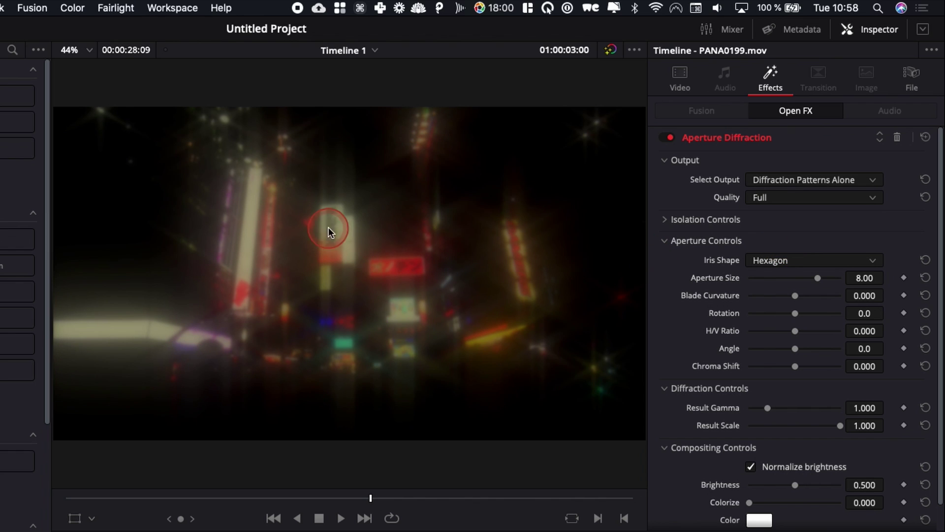
pyautogui.click(768, 181)
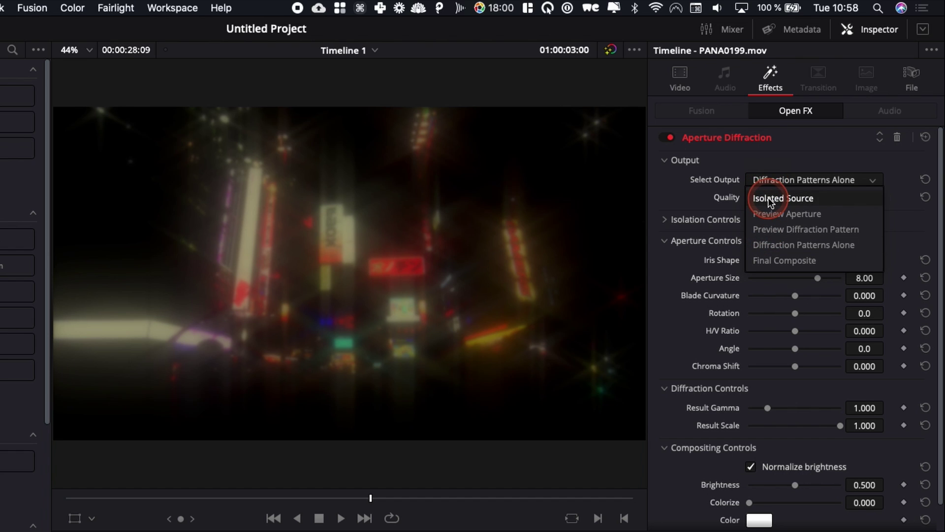
pyautogui.click(768, 198)
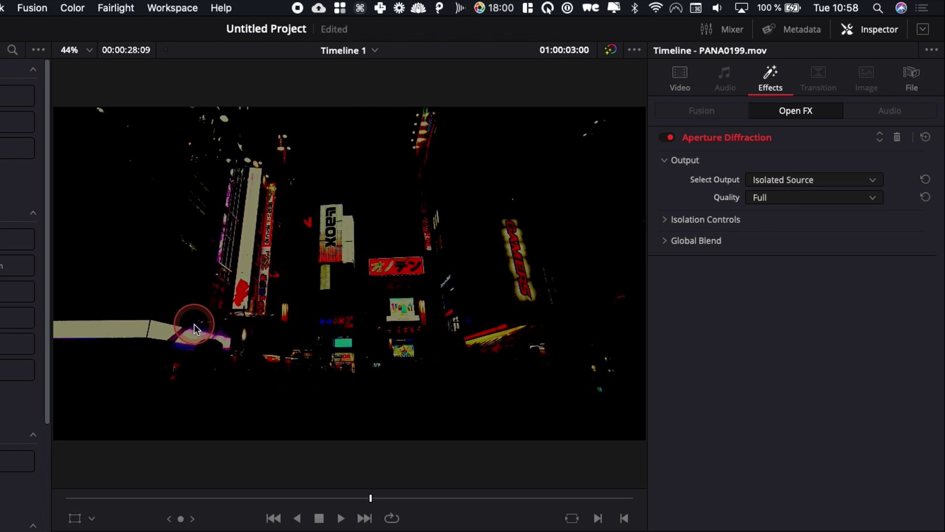
pyautogui.click(813, 184)
pyautogui.click(799, 215)
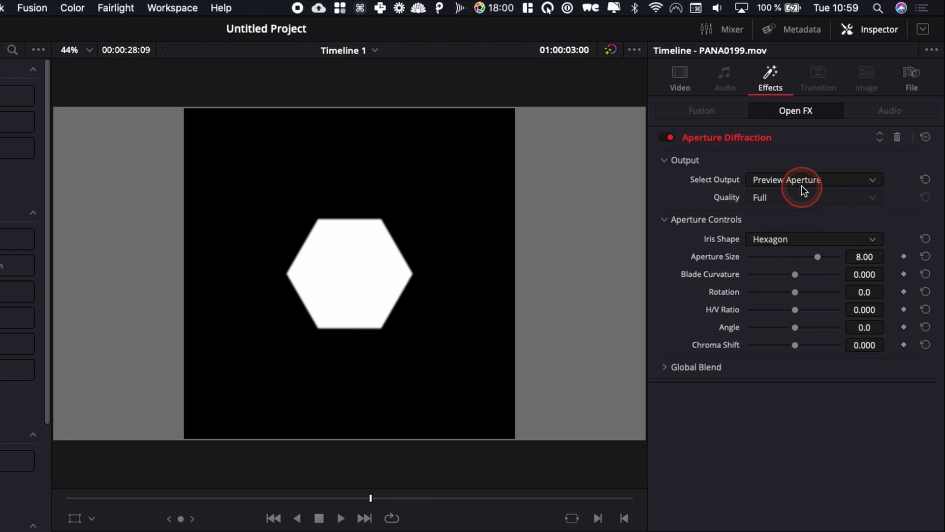
pyautogui.click(799, 180)
pyautogui.click(784, 230)
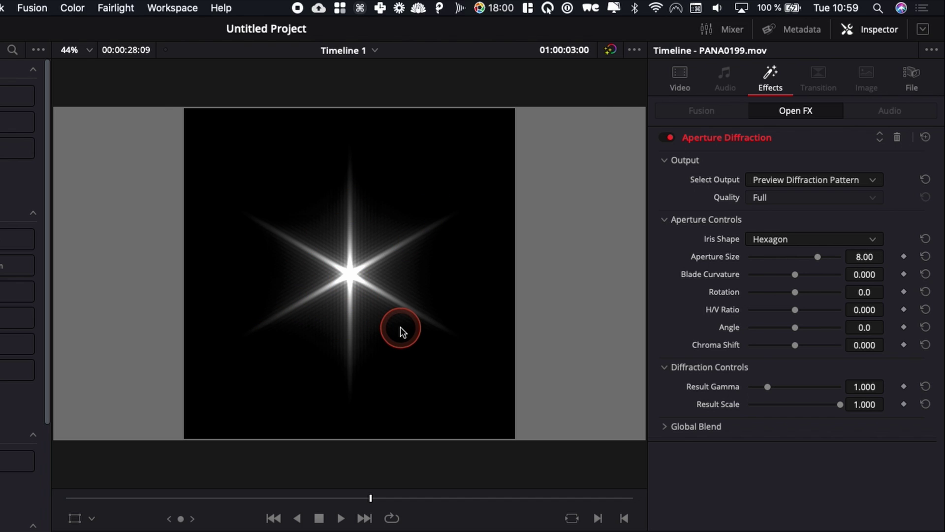
pyautogui.click(818, 181)
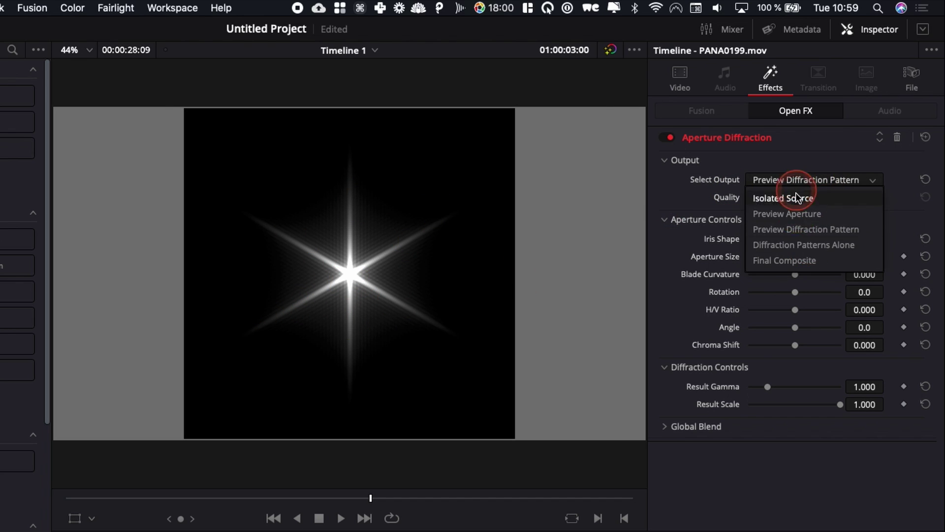
pyautogui.click(794, 243)
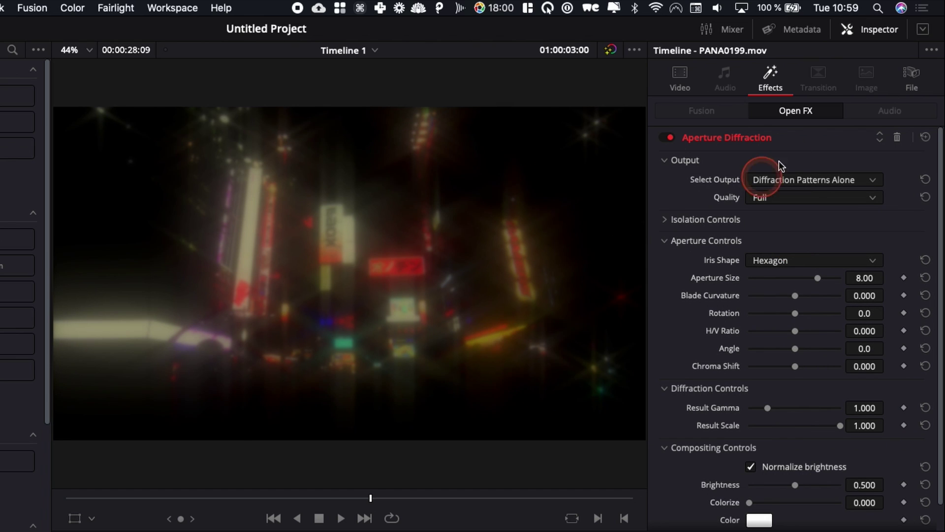
pyautogui.click(805, 180)
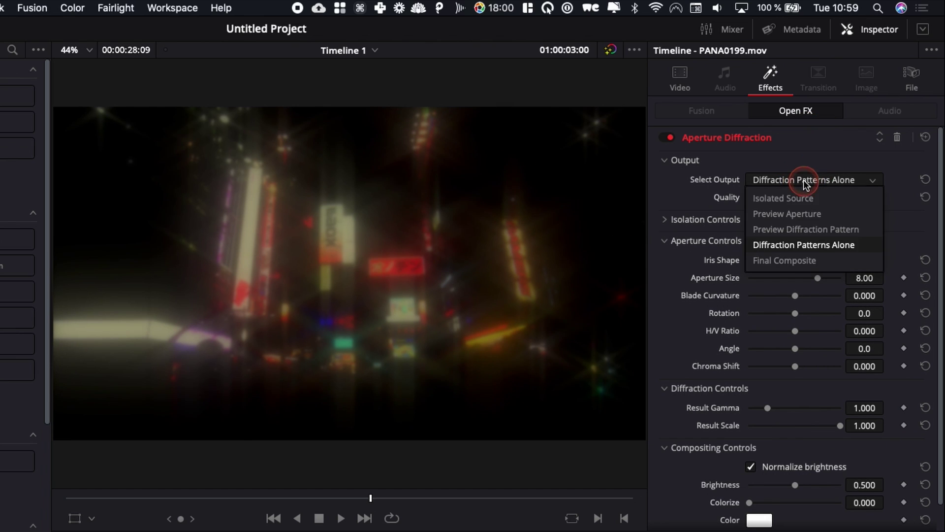
pyautogui.click(789, 259)
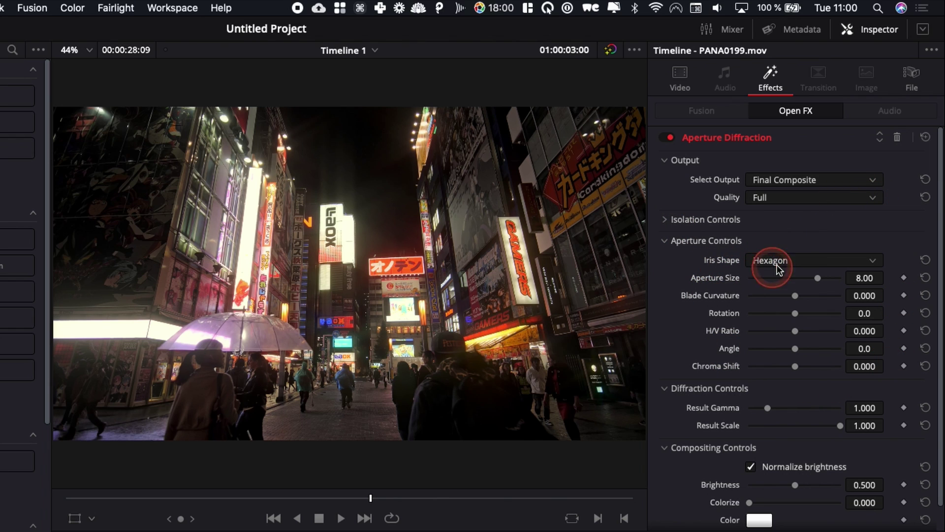
# Set the Aperture Controls Iris Shape to Pentagon
pyautogui.click(800, 260)
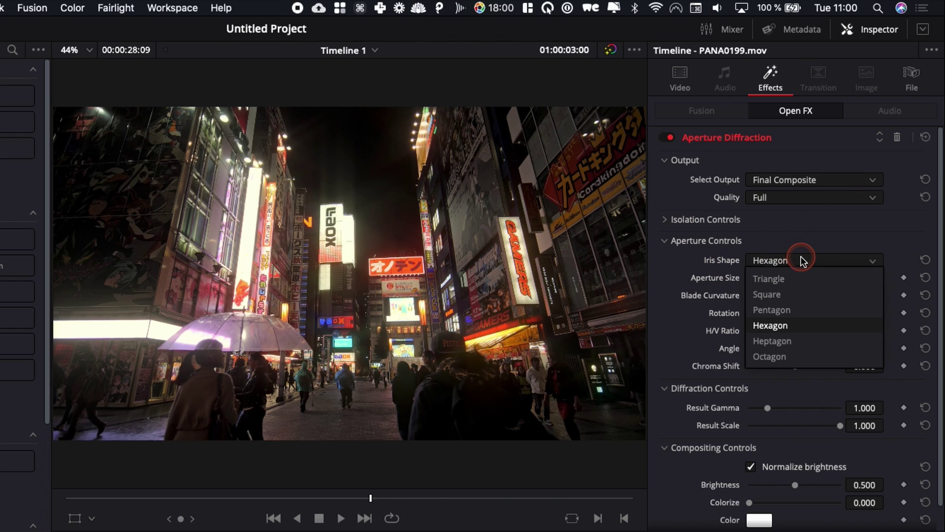
pyautogui.click(782, 311)
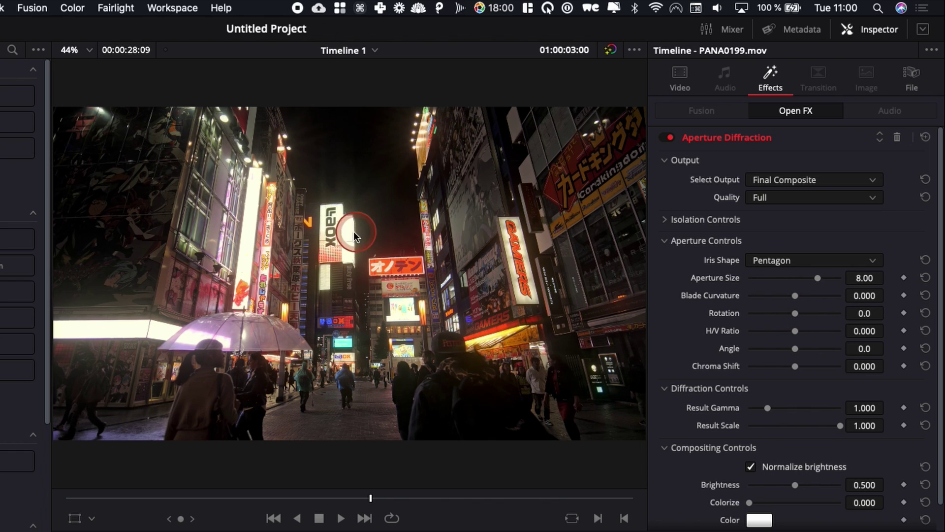
# Output Diffraction Patterns Alone and set Aperture Size to its 10.00 maximum
pyautogui.click(785, 179)
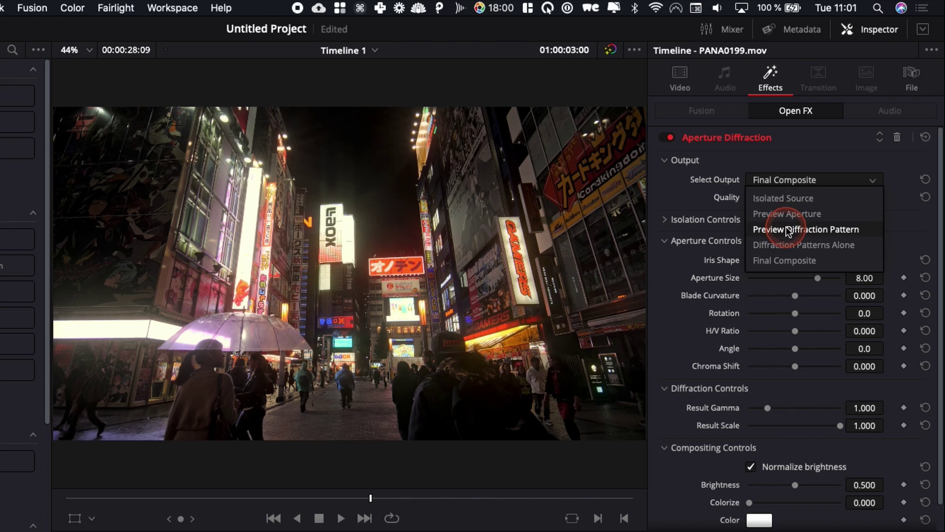
pyautogui.click(786, 243)
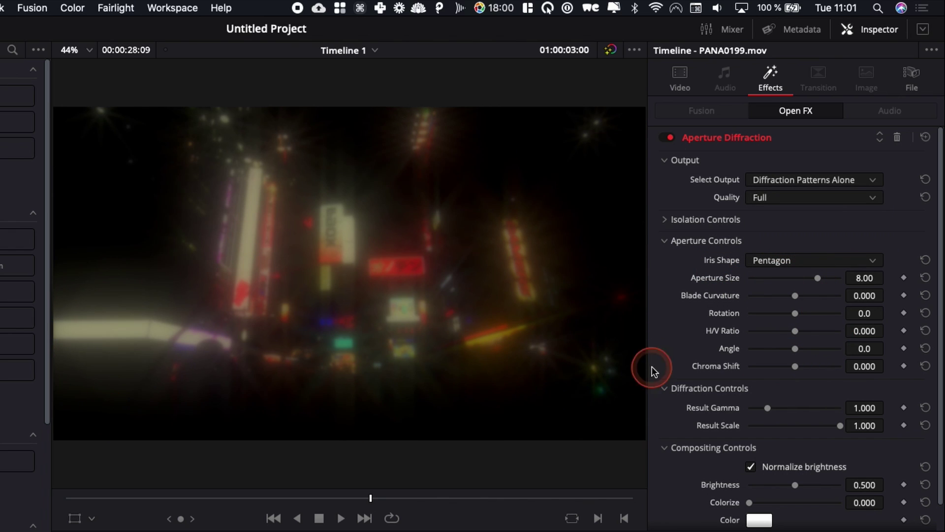
pyautogui.moveTo(818, 279); pyautogui.dragTo(721, 276)
pyautogui.click(453, 299)
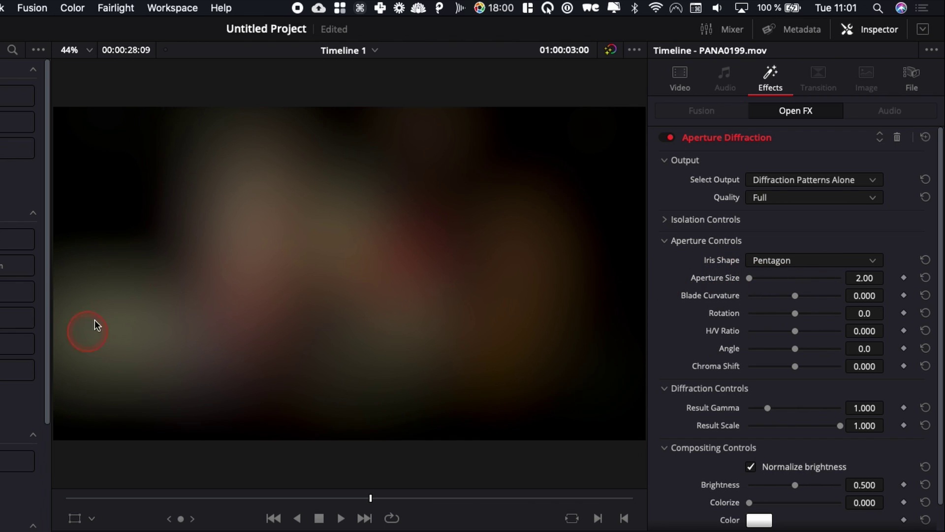
pyautogui.moveTo(750, 279); pyautogui.dragTo(849, 284)
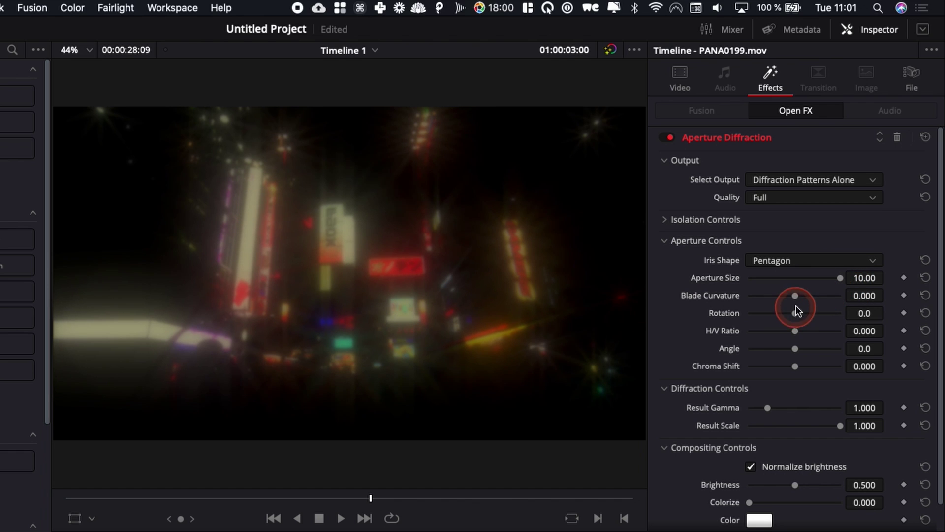
# Preview blade curvature, rotation, H/V ratio, angle and chroma shift, resetting them to zero
pyautogui.moveTo(795, 297); pyautogui.dragTo(780, 297)
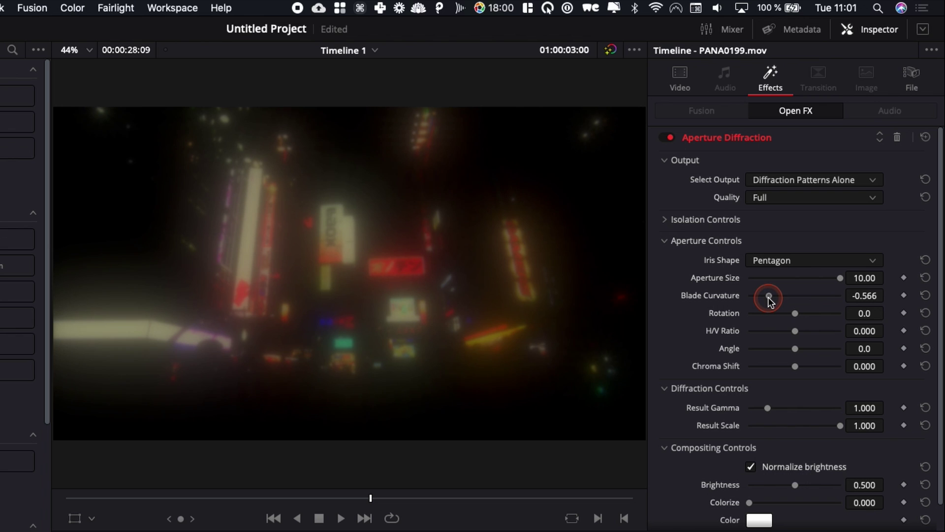
pyautogui.doubleClick(711, 297)
pyautogui.moveTo(798, 317); pyautogui.dragTo(722, 317)
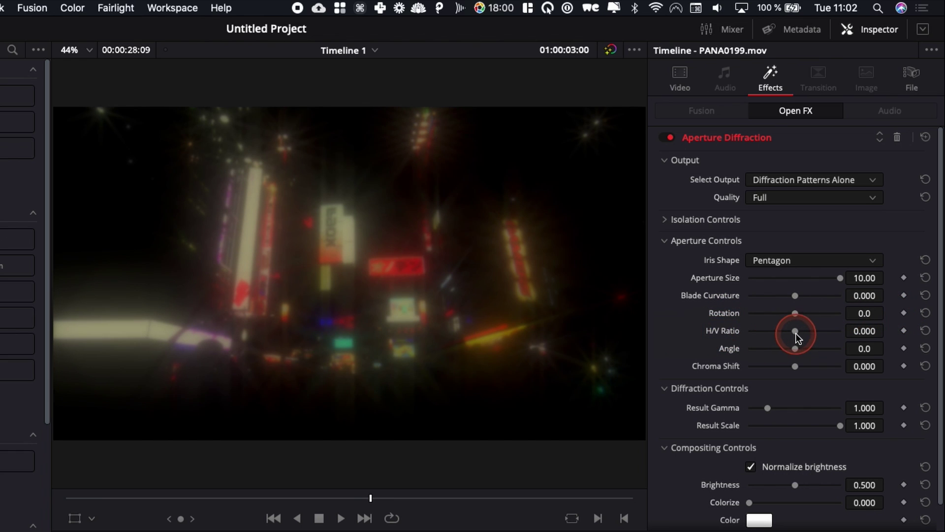
pyautogui.moveTo(795, 333)
pyautogui.mouseDown()
pyautogui.moveTo(725, 338)
pyautogui.moveTo(863, 337)
pyautogui.moveTo(869, 349)
pyautogui.mouseUp()
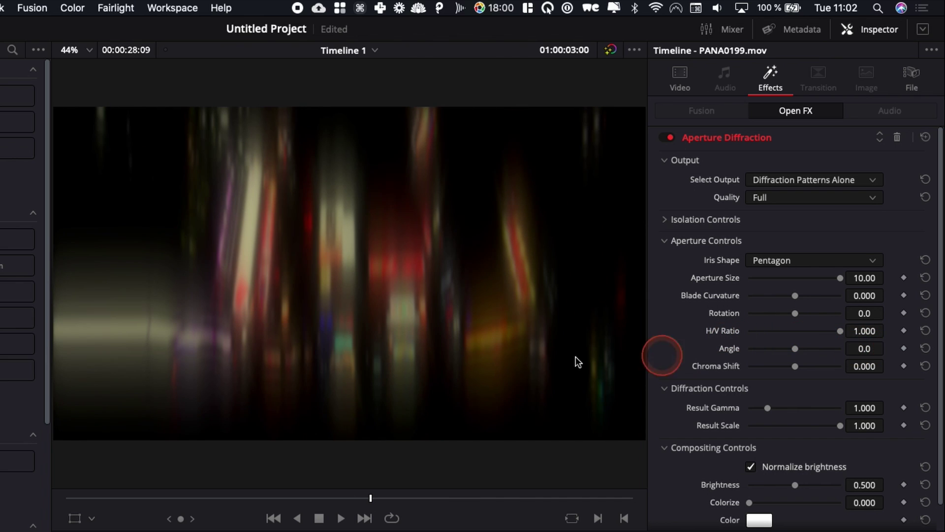
pyautogui.doubleClick(732, 335)
pyautogui.click(826, 365)
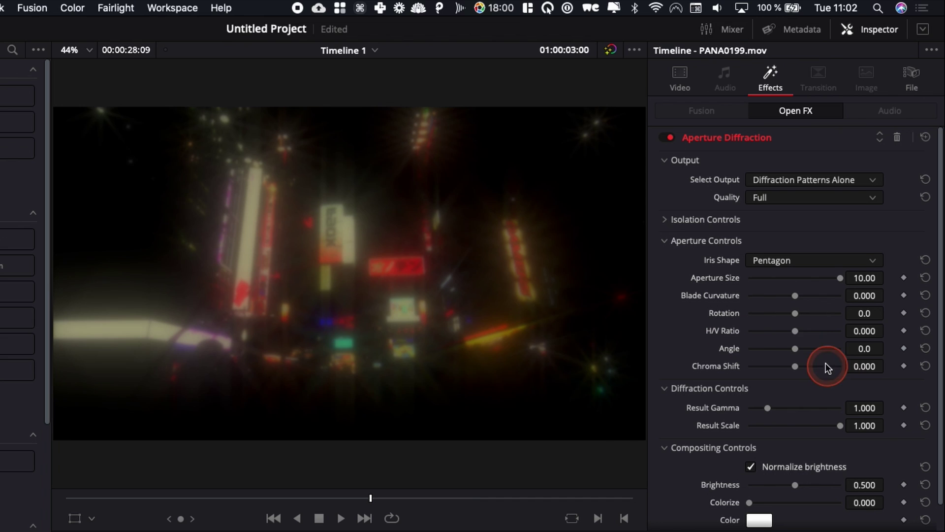
pyautogui.moveTo(799, 351); pyautogui.dragTo(794, 369)
pyautogui.doubleClick(729, 349)
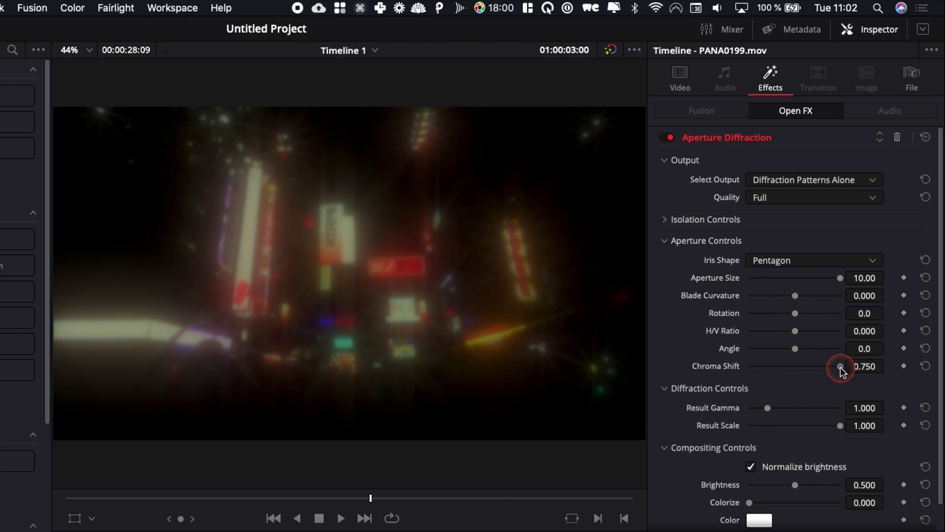
pyautogui.moveTo(840, 368); pyautogui.dragTo(745, 367)
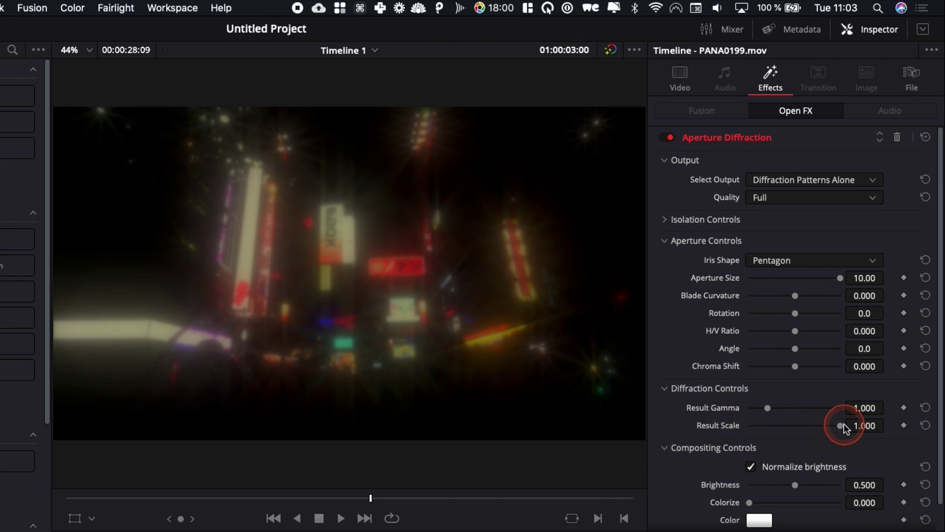
# Lower Result Scale to 0.737 and return Brightness to 0.500 after a dimming preview
pyautogui.moveTo(843, 424)
pyautogui.mouseDown()
pyautogui.moveTo(791, 427)
pyautogui.moveTo(846, 427)
pyautogui.mouseUp()
pyautogui.moveTo(840, 425); pyautogui.dragTo(793, 425)
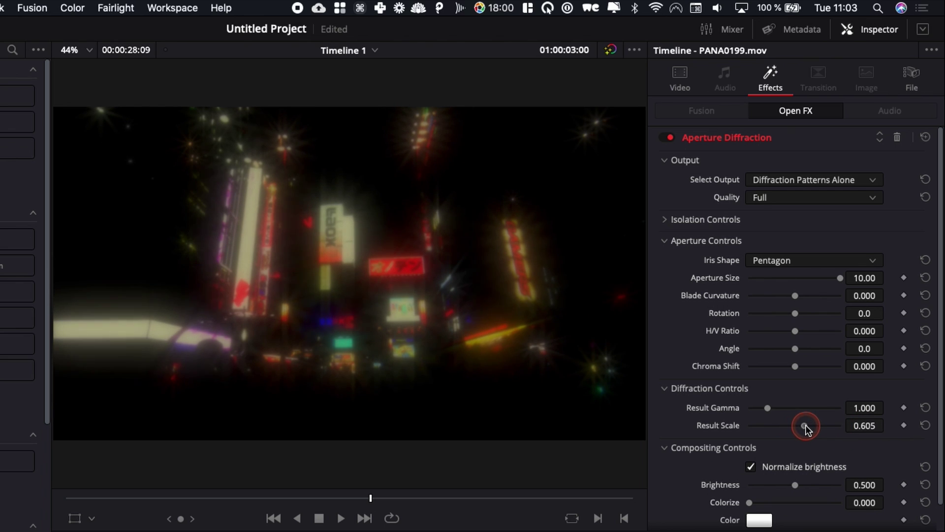
pyautogui.scroll(-1, 818, 426)
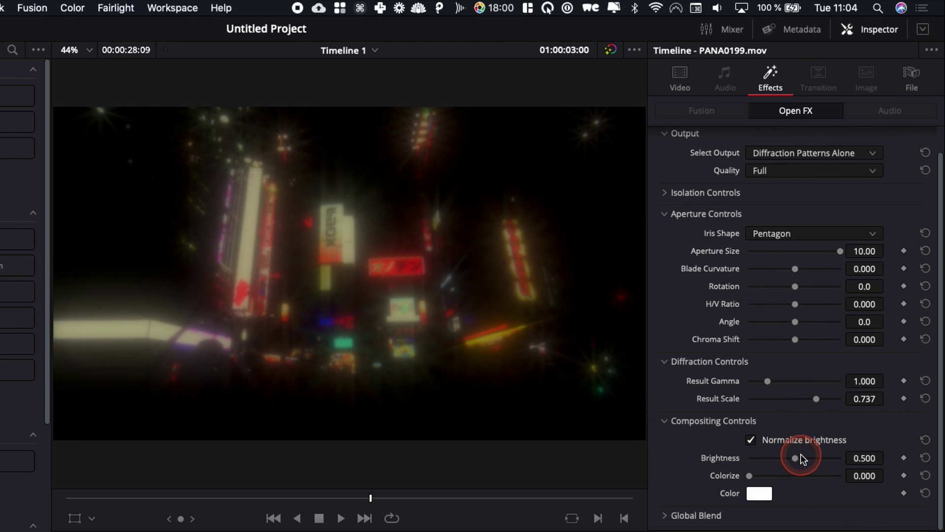
pyautogui.moveTo(794, 459); pyautogui.dragTo(816, 464)
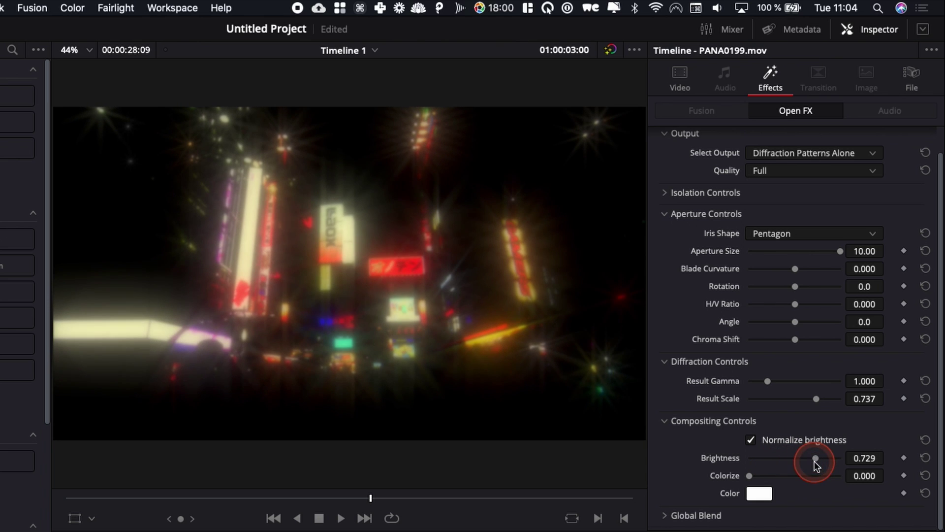
pyautogui.doubleClick(735, 462)
pyautogui.click(764, 497)
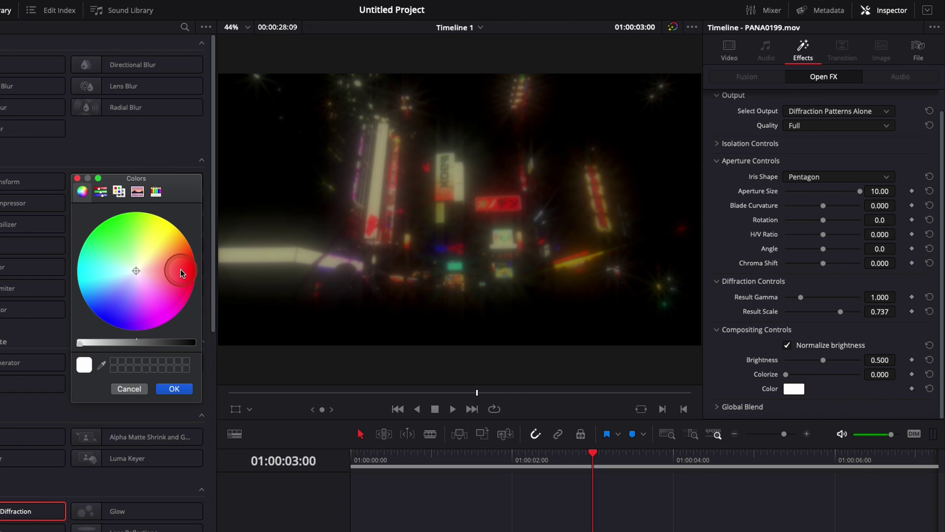
# Make the compositing colour red and return Colorize to 0.000 after a tint preview
pyautogui.click(180, 268)
pyautogui.click(176, 389)
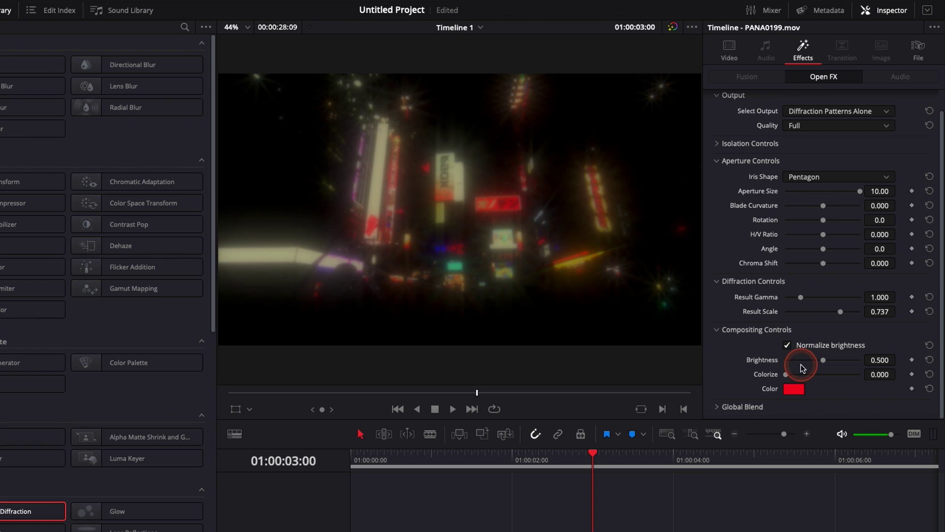
pyautogui.moveTo(787, 374); pyautogui.dragTo(842, 382)
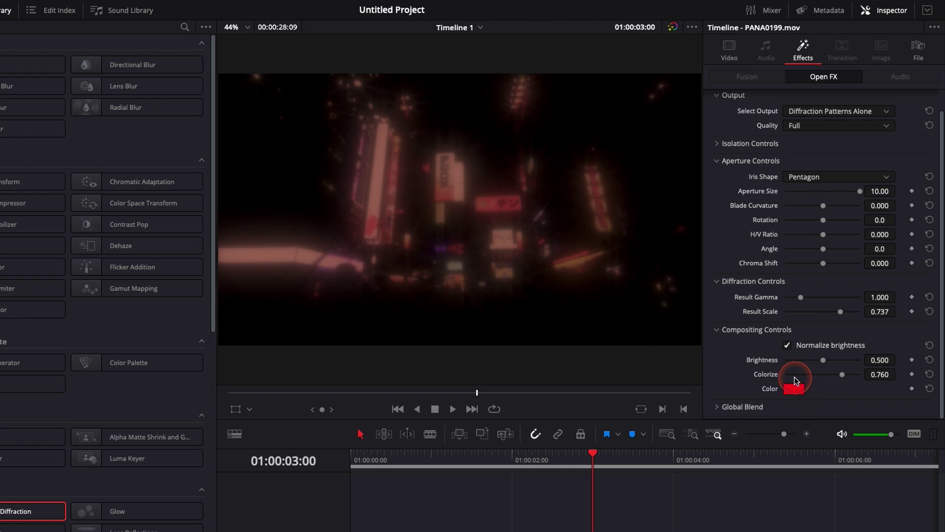
pyautogui.moveTo(837, 380); pyautogui.dragTo(767, 380)
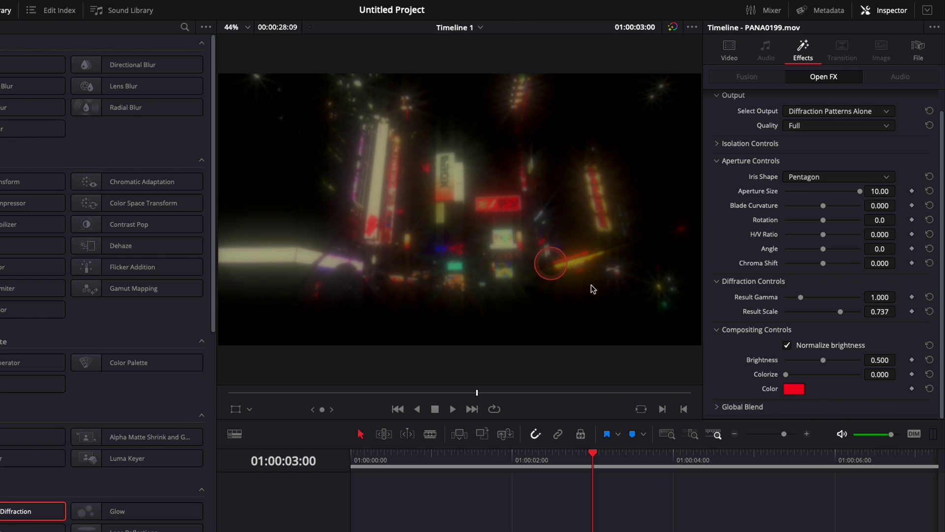
pyautogui.click(799, 392)
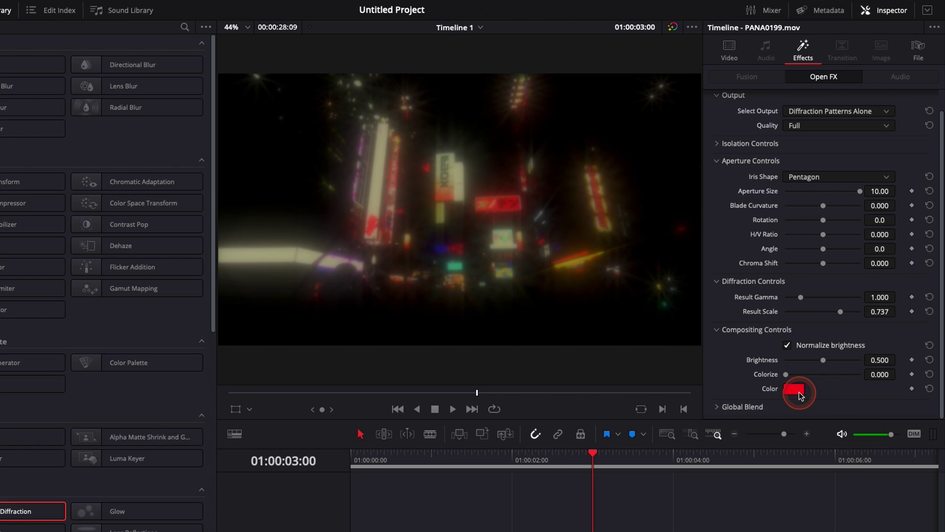